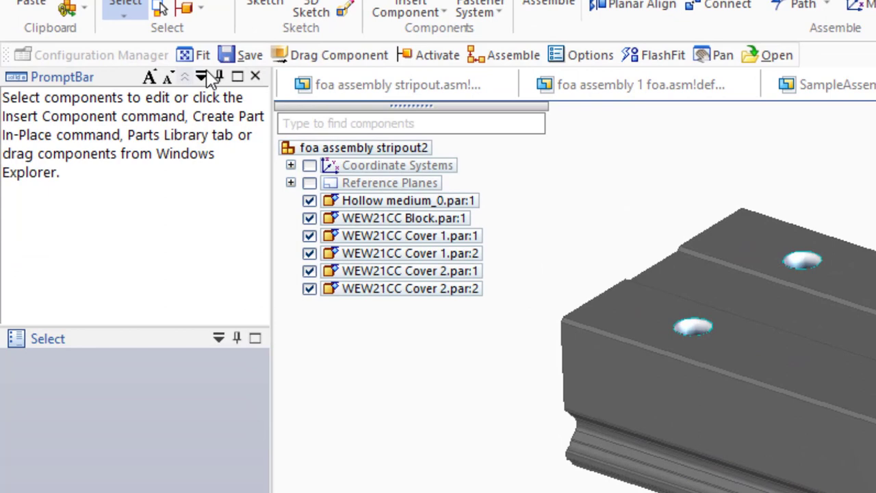
Show the Family of Assemblies pane, start creating a new member and save the assembly for the conversion.
{"action": "left_click", "coordinate": [202, 77]}
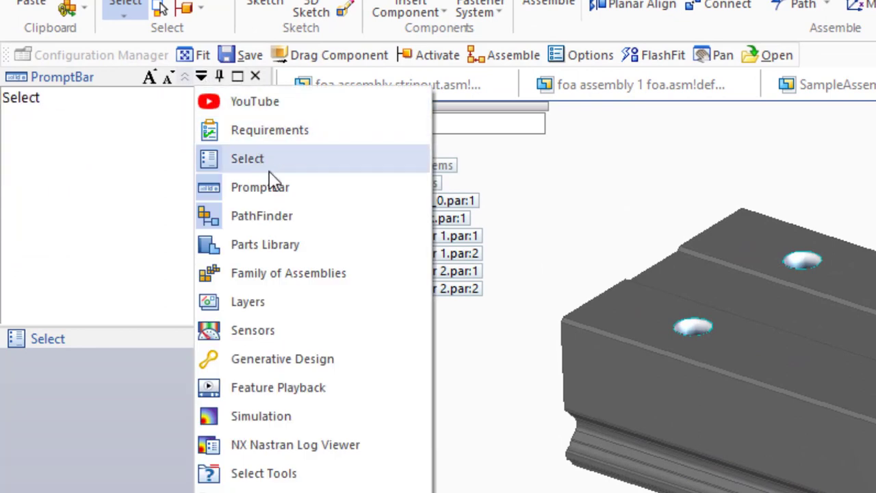
{"action": "left_click", "coordinate": [293, 272]}
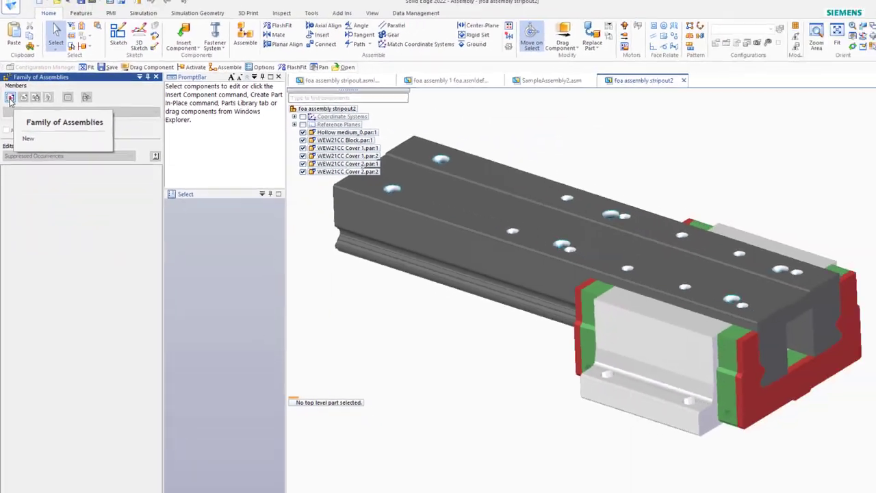
{"action": "left_click", "coordinate": [21, 124]}
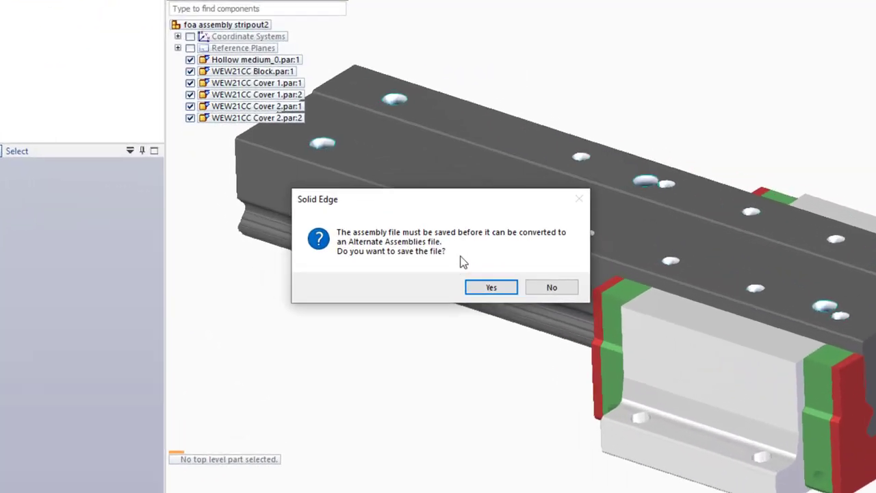
{"action": "left_click", "coordinate": [470, 271]}
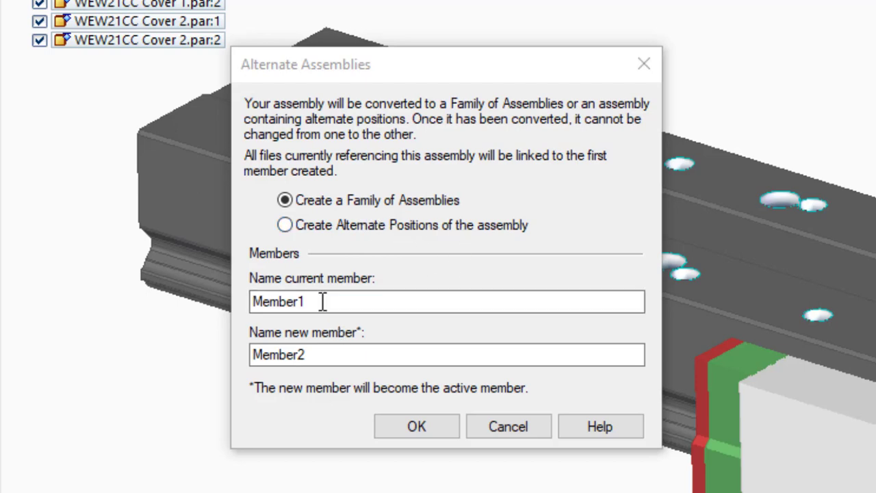
Create a Family of Assemblies with the current member named Default and the new member named NewMember, and check the member list.
{"action": "left_click_drag", "start_coordinate": [322, 302], "coordinate": [222, 293]}
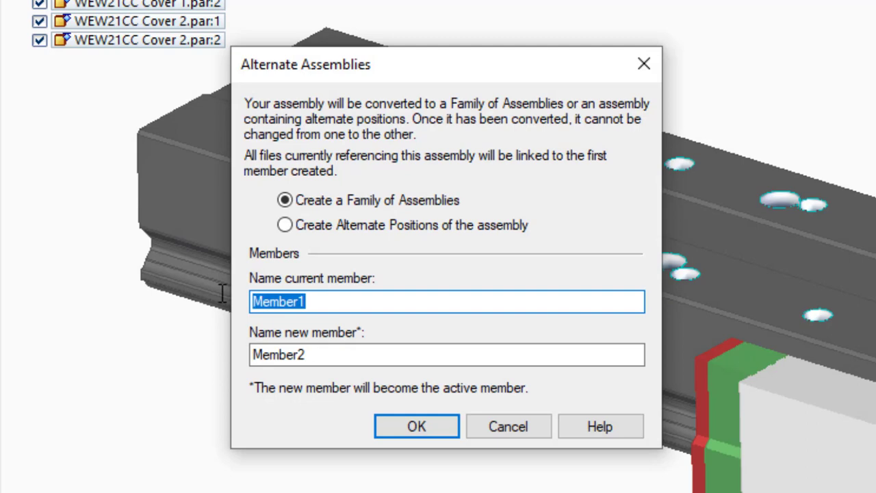
{"action": "type", "text": "Defa"}
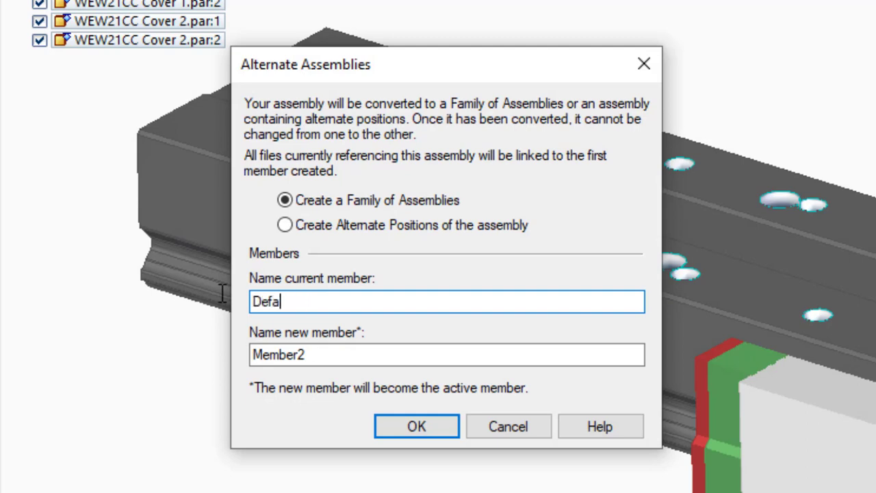
{"action": "type", "text": "ult"}
{"action": "left_click", "coordinate": [329, 362]}
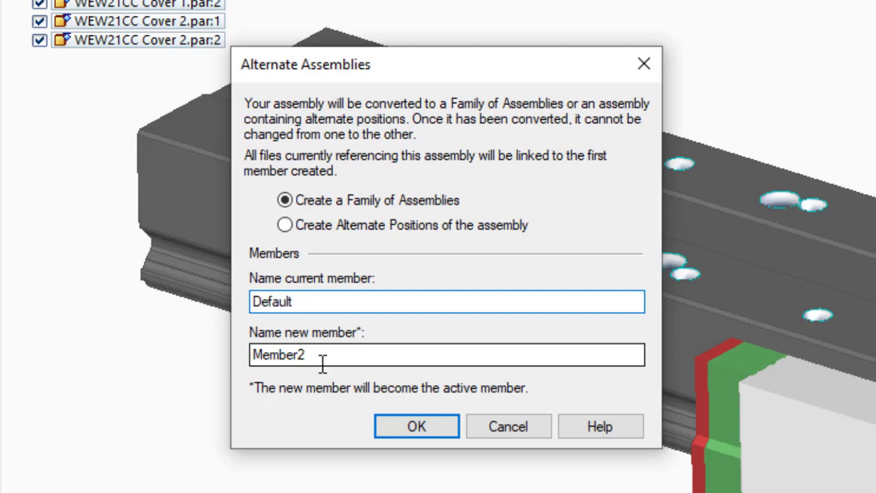
{"action": "left_click", "coordinate": [320, 361]}
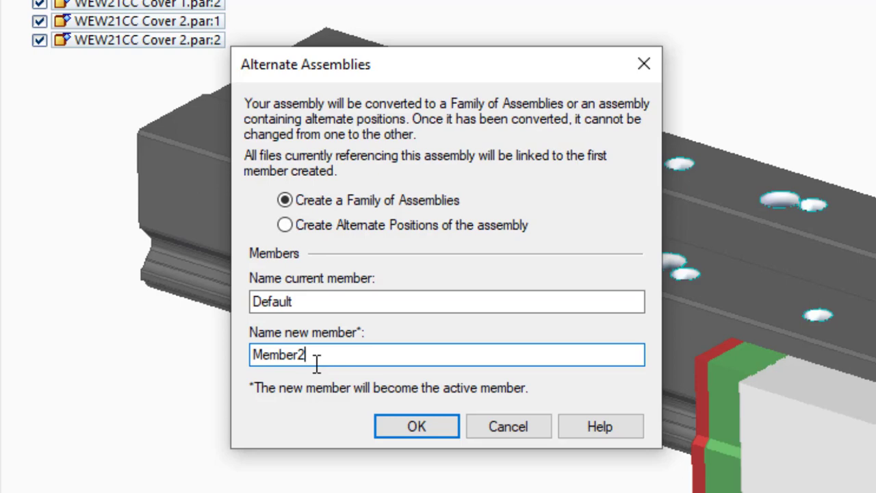
{"action": "key", "text": "BackSpace"}
{"action": "key", "text": "BackSpace"}
{"action": "key", "text": "BackSpace"}
{"action": "key", "text": "BackSpace"}
{"action": "key", "text": "BackSpace"}
{"action": "key", "text": "BackSpace"}
{"action": "key", "text": "BackSpace"}
{"action": "type", "text": "New"}
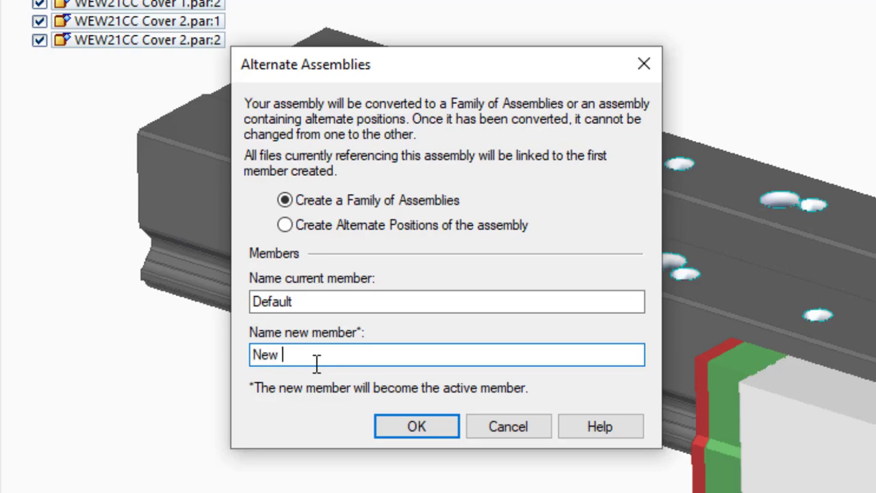
{"action": "key", "text": "BackSpace"}
{"action": "type", "text": "Member"}
{"action": "left_click", "coordinate": [415, 427]}
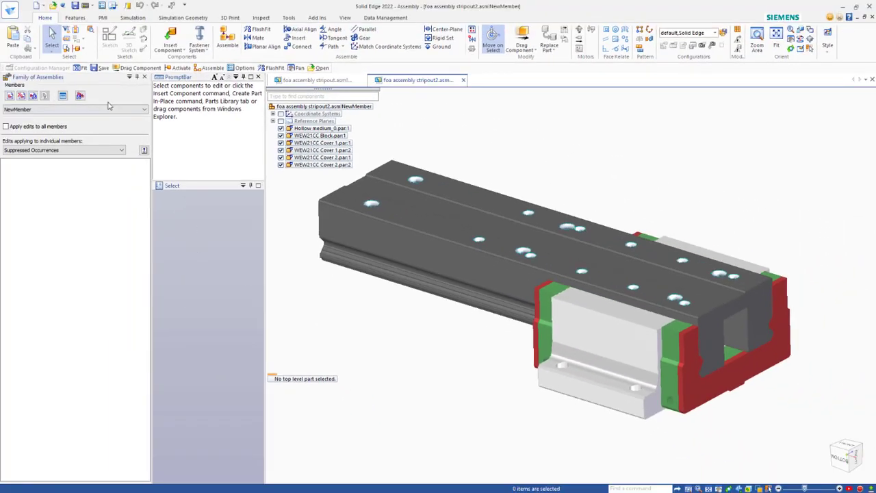
{"action": "left_click", "coordinate": [107, 109]}
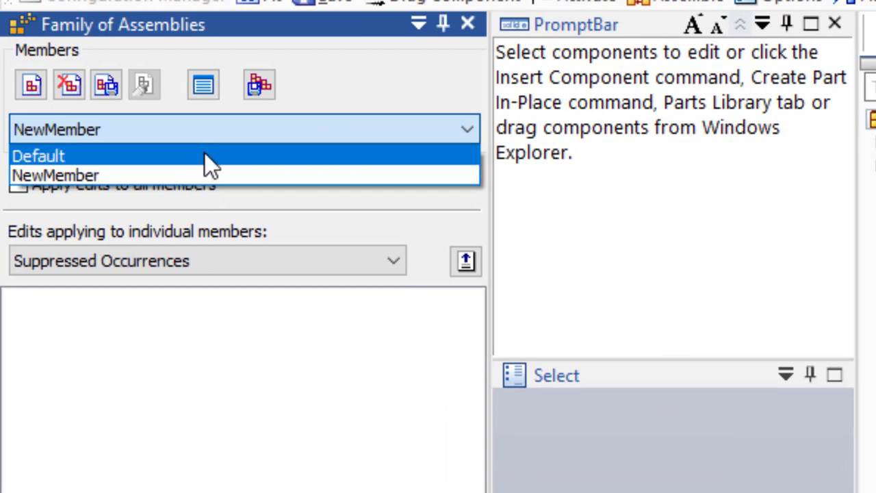
{"action": "left_click", "coordinate": [128, 385]}
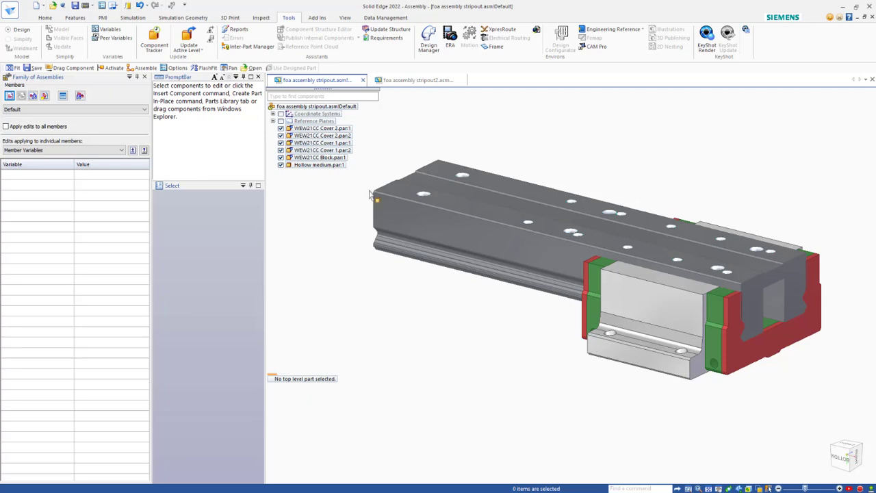
Add the variable V816, which positions the Hollow medium part in foa assembly stripout, to the member variables from the Variable Table.
{"action": "left_click", "coordinate": [319, 166]}
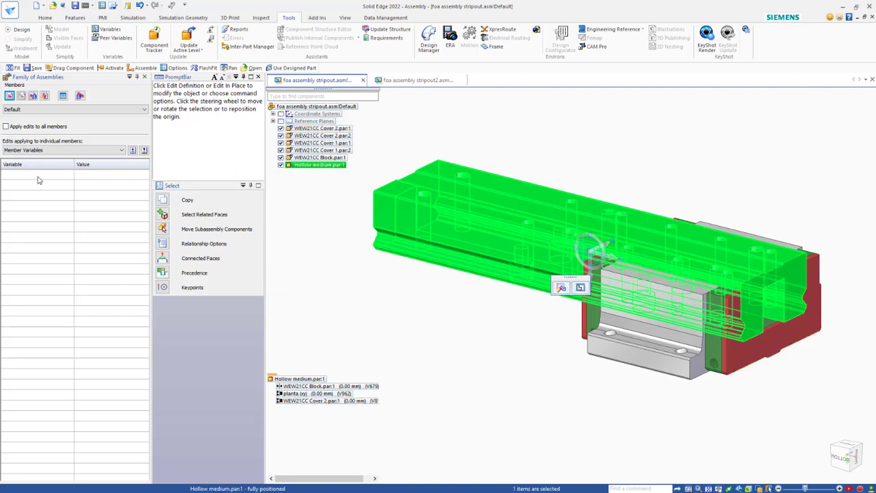
{"action": "left_click", "coordinate": [397, 317]}
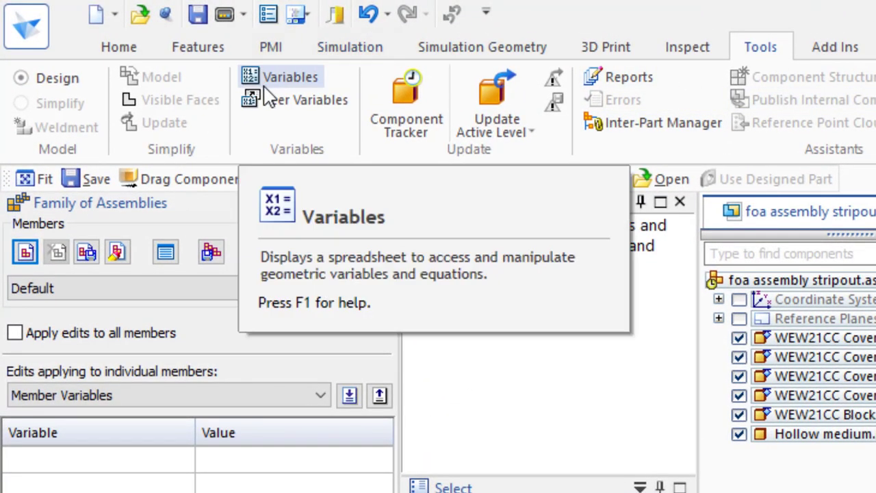
{"action": "left_click", "coordinate": [282, 77]}
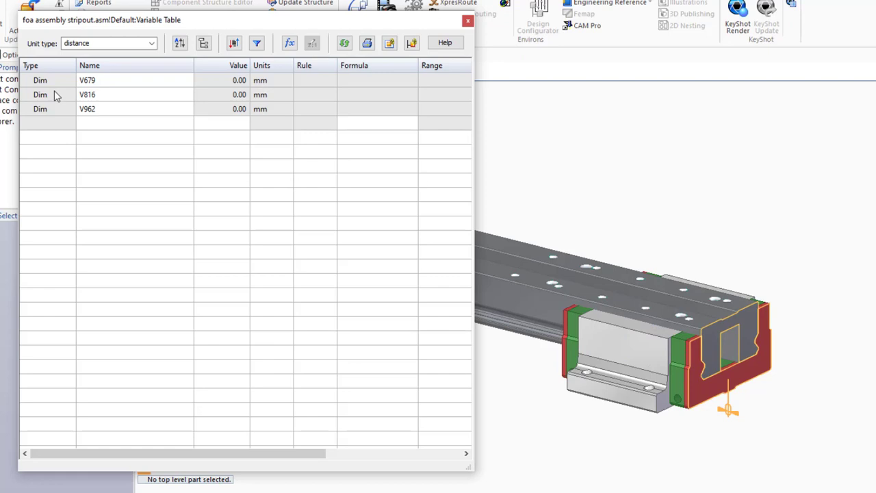
{"action": "left_click", "coordinate": [54, 91]}
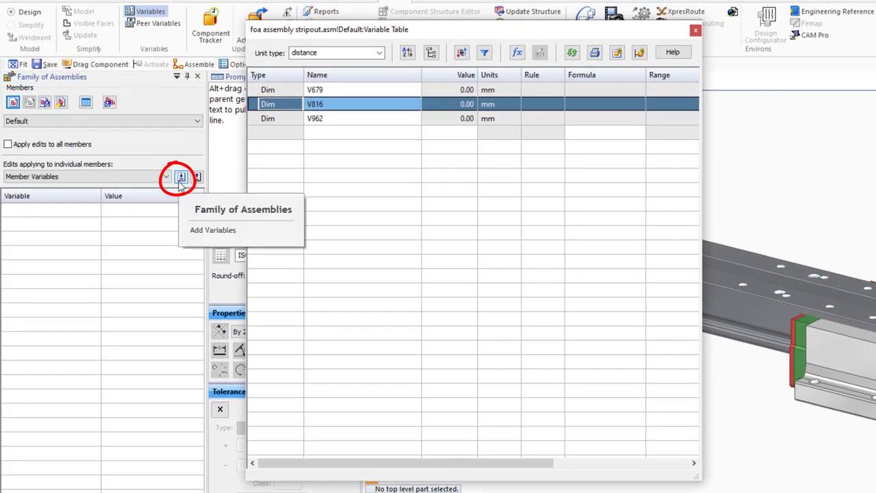
{"action": "left_click", "coordinate": [181, 178]}
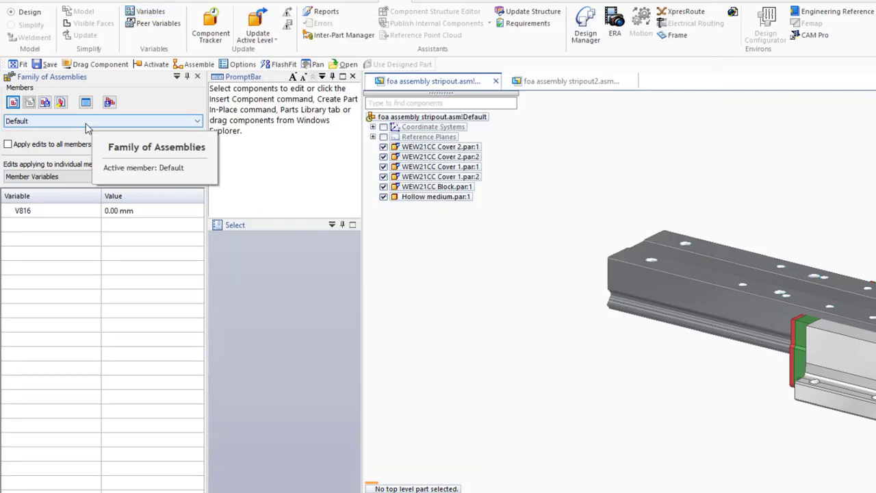
Open the Alternate Assemblies Table and add a new member named Position1.
{"action": "left_click", "coordinate": [86, 125]}
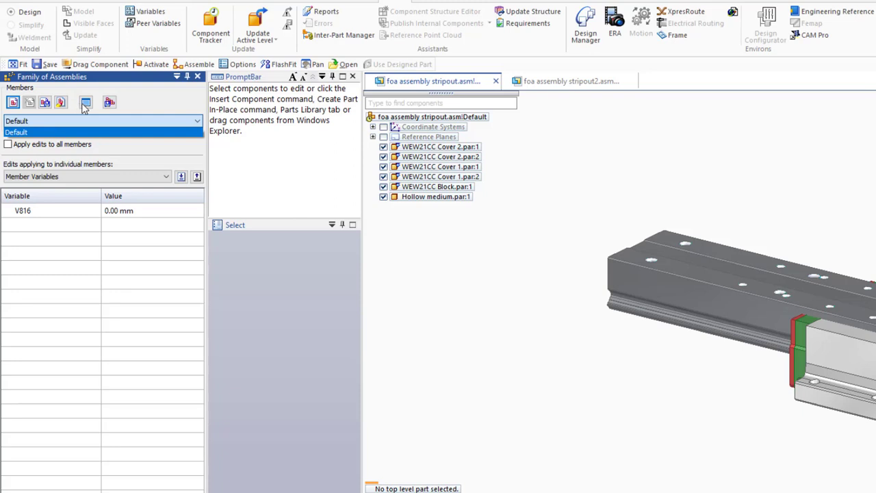
{"action": "left_click", "coordinate": [85, 104]}
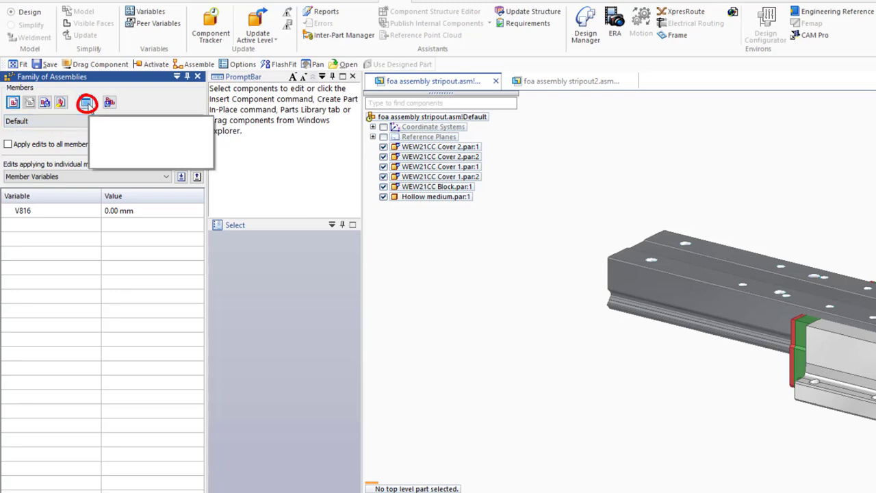
{"action": "left_click", "coordinate": [271, 187]}
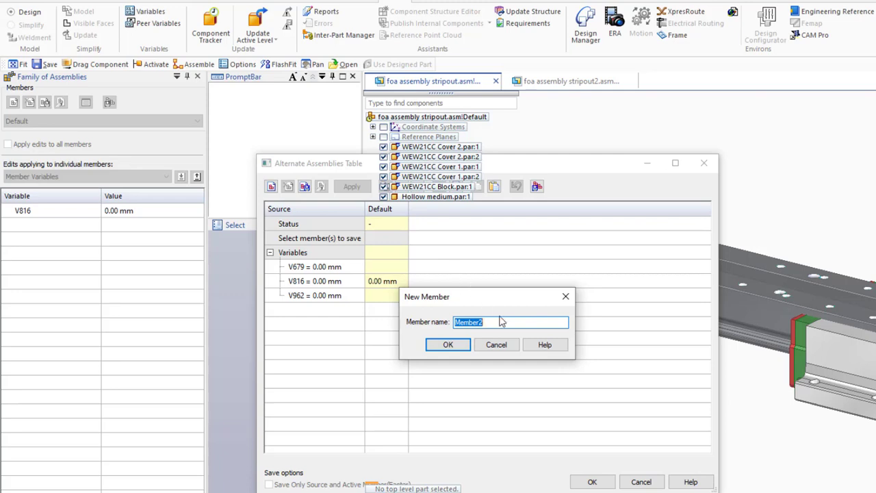
{"action": "type", "text": "Position 1"}
{"action": "key", "text": "Return"}
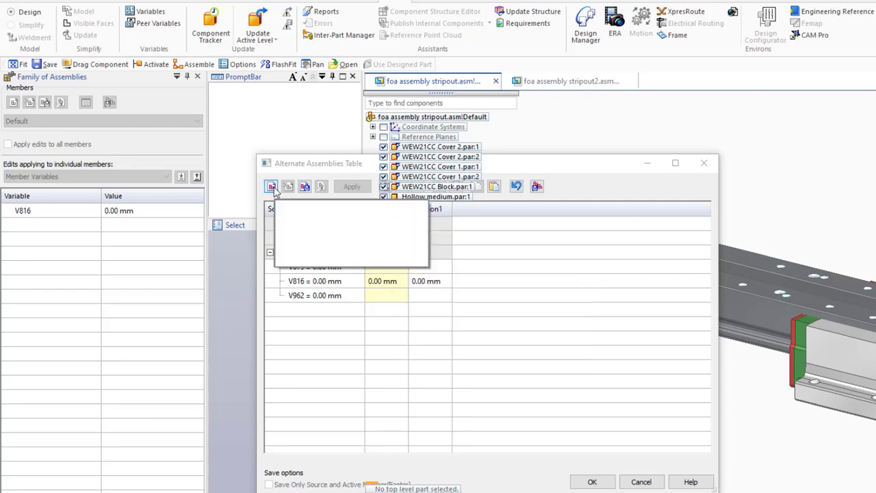
Add two more members named Position2 and Position3 to the Alternate Assemblies Table.
{"action": "left_click", "coordinate": [271, 188]}
{"action": "type", "text": "Po"}
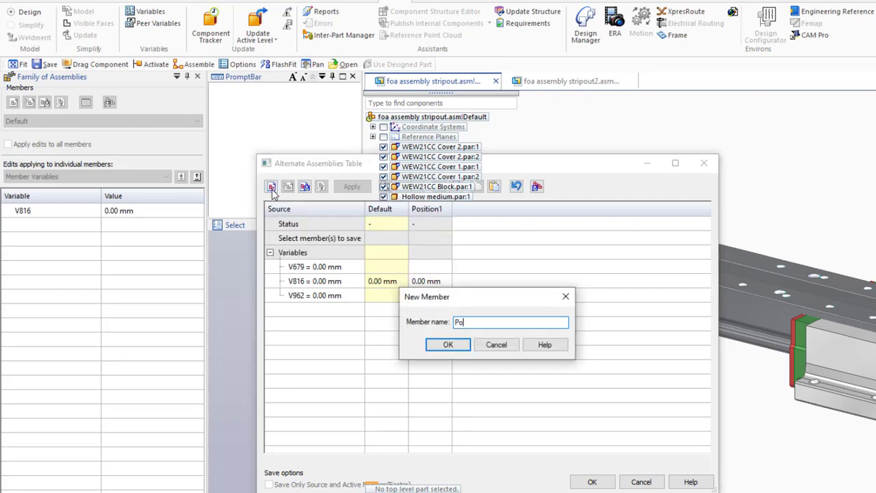
{"action": "type", "text": "sition2"}
{"action": "key", "text": "Return"}
{"action": "left_click", "coordinate": [271, 188]}
{"action": "type", "text": "P"}
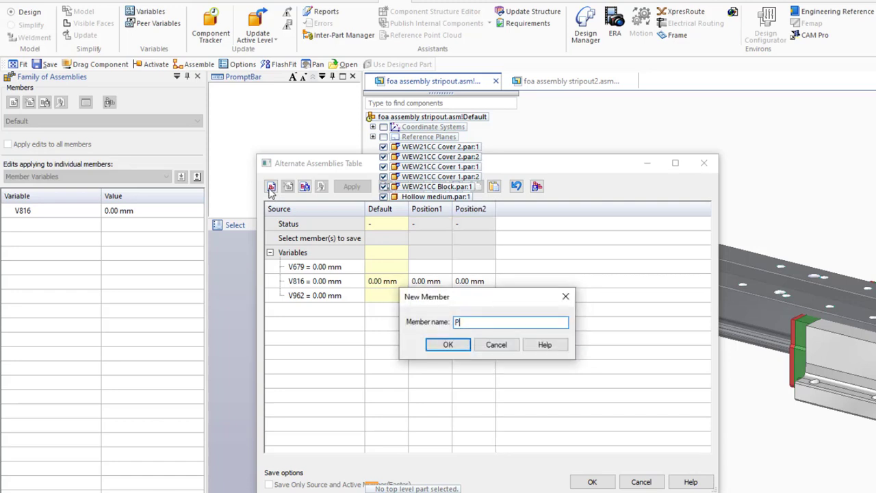
{"action": "type", "text": "osition3"}
{"action": "key", "text": "Return"}
Set V816 to -25 mm for Position1, -50 mm for Position2 and -75 mm for Position3, and accept the table.
{"action": "left_click", "coordinate": [430, 282]}
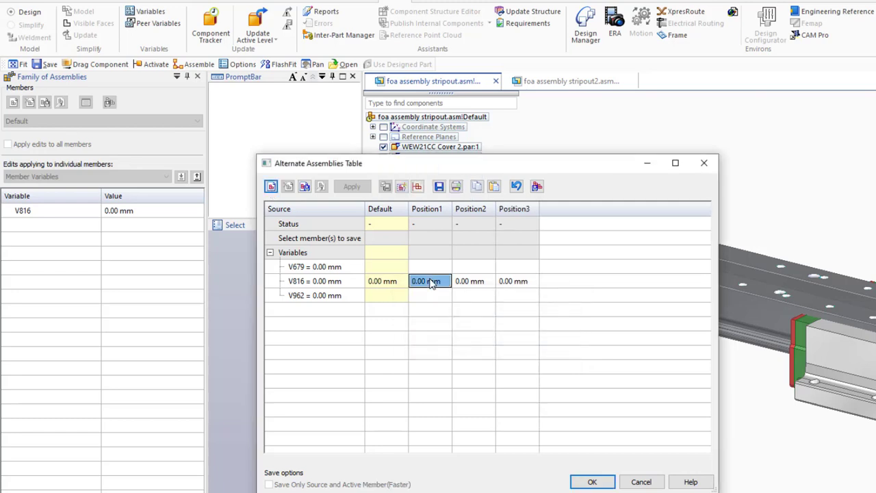
{"action": "left_click", "coordinate": [431, 282]}
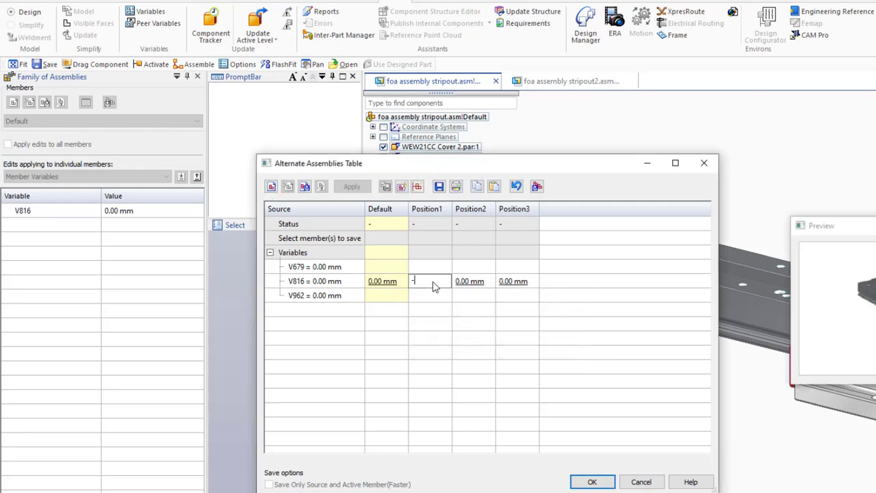
{"action": "type", "text": "-25"}
{"action": "key", "text": "Tab"}
{"action": "type", "text": "-50"}
{"action": "key", "text": "Tab"}
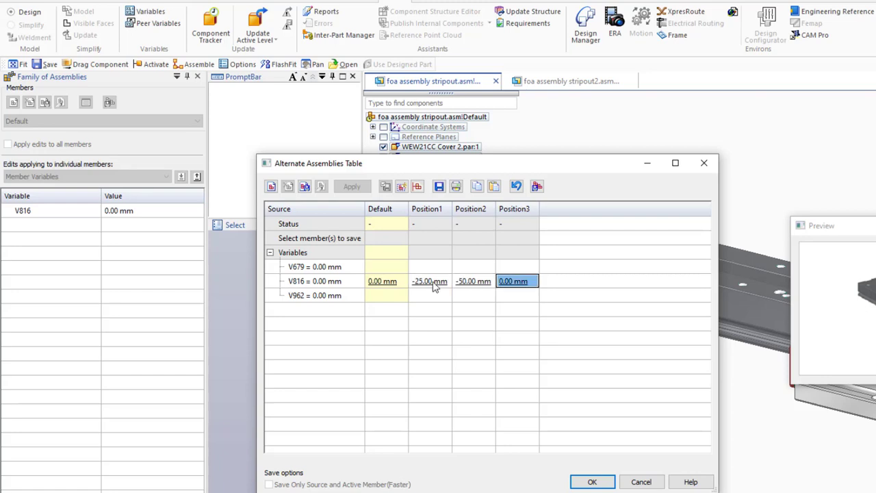
{"action": "type", "text": "-75"}
{"action": "key", "text": "Return"}
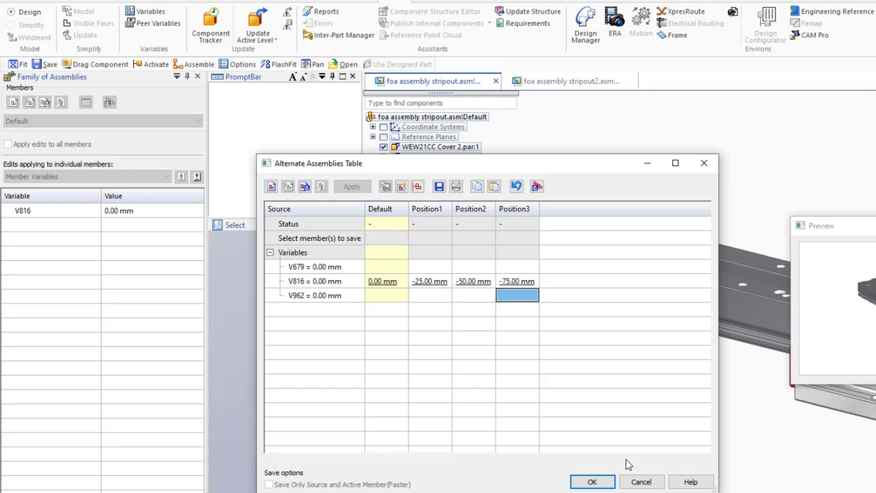
{"action": "left_click", "coordinate": [596, 481]}
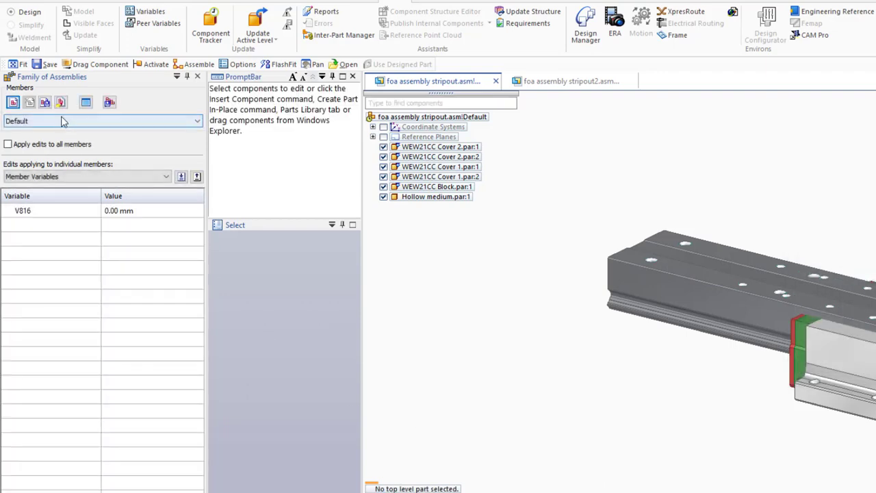
Activate the members Position1, Position2 and Position3 one after another to view the slide in each position.
{"action": "left_click", "coordinate": [62, 121]}
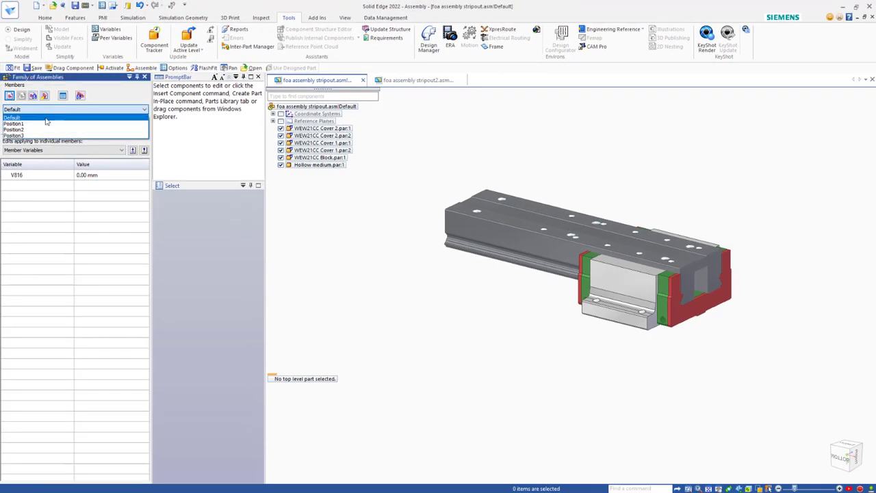
{"action": "left_click", "coordinate": [45, 123]}
{"action": "left_click", "coordinate": [37, 110]}
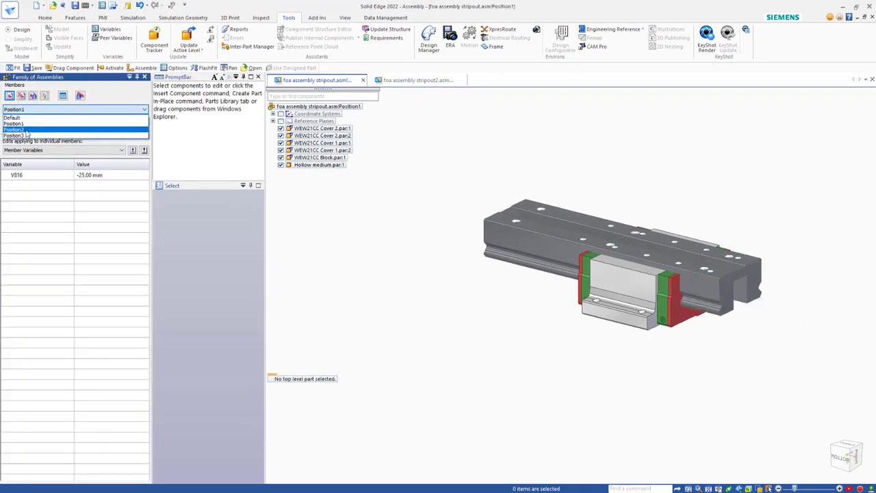
{"action": "left_click", "coordinate": [26, 129]}
{"action": "left_click", "coordinate": [41, 109]}
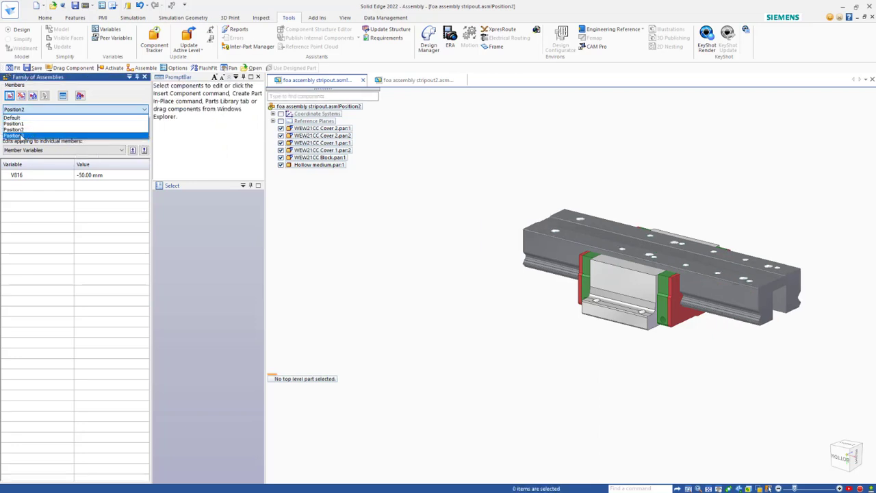
{"action": "left_click", "coordinate": [15, 135]}
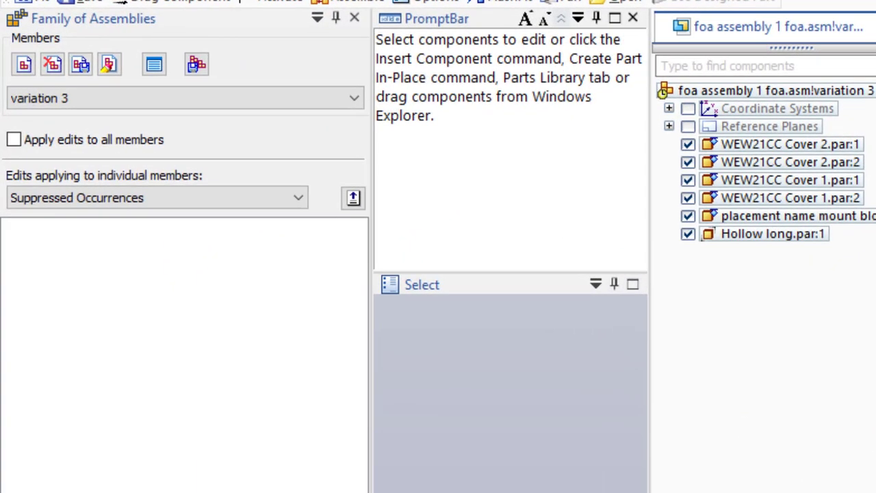
Show the occurrence overrides for individual members and activate variation 1.
{"action": "left_click", "coordinate": [260, 197]}
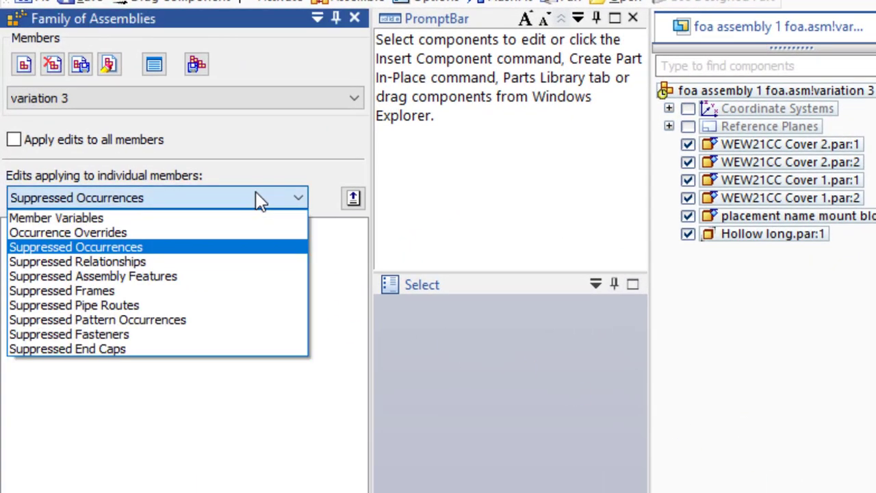
{"action": "left_click", "coordinate": [100, 238]}
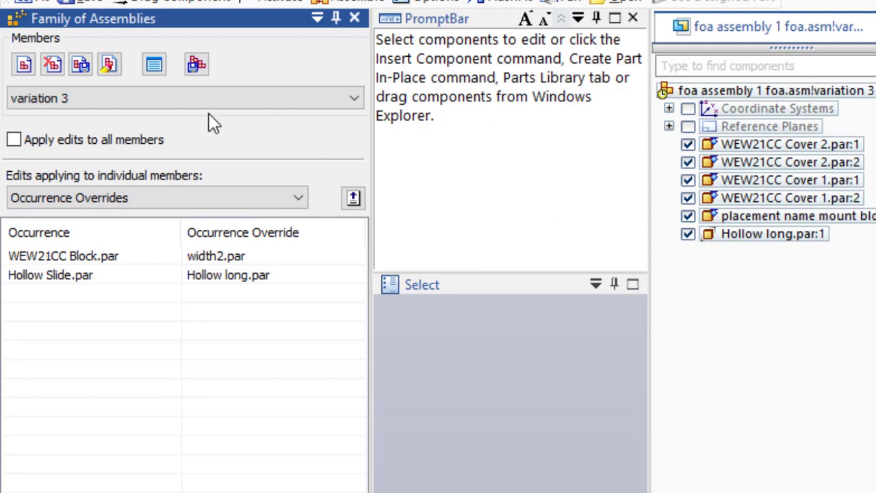
{"action": "left_click", "coordinate": [194, 99]}
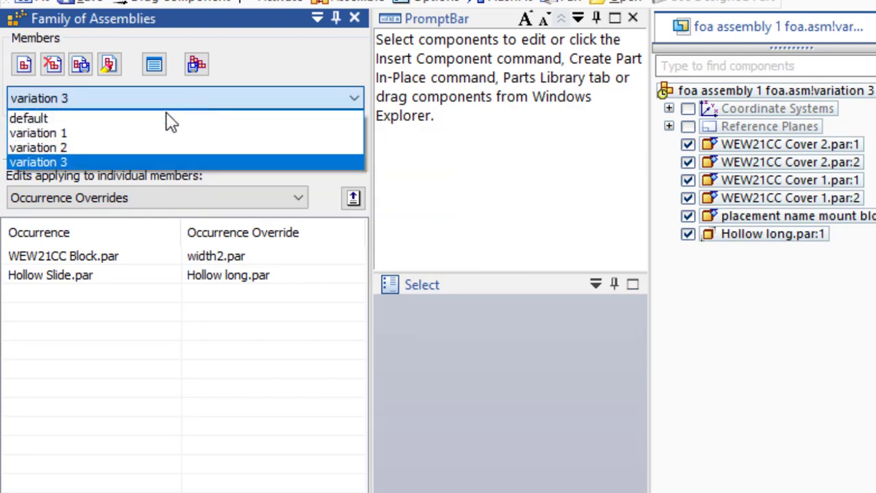
{"action": "left_click", "coordinate": [135, 135]}
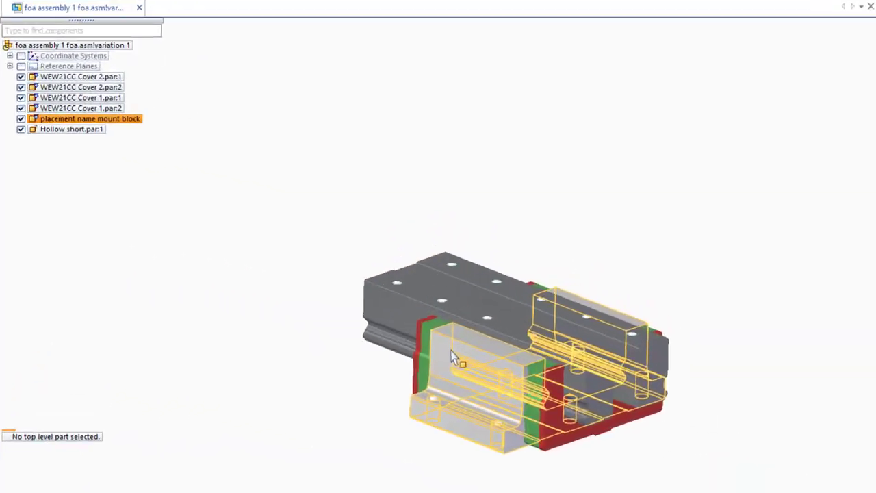
Replace the placement name mount block in variation 1 with the family of parts member width2.
{"action": "left_click", "coordinate": [559, 308]}
{"action": "right_click", "coordinate": [560, 308]}
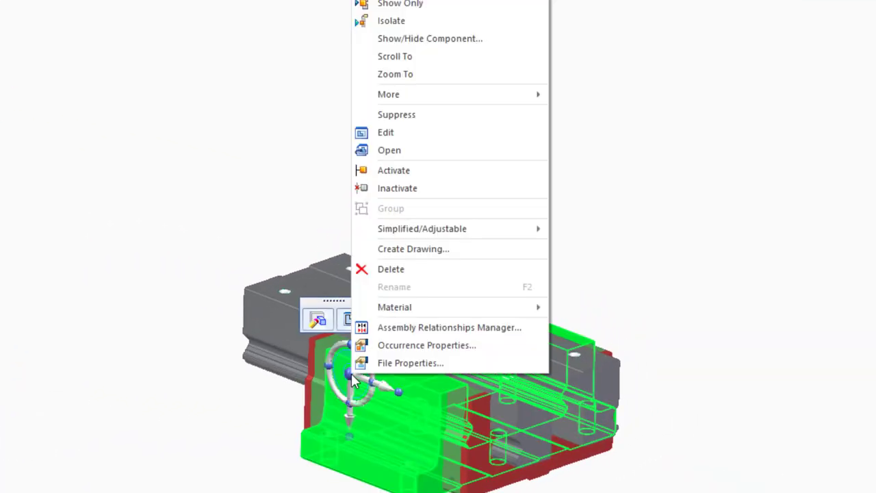
{"action": "mouse_move", "coordinate": [589, 183]}
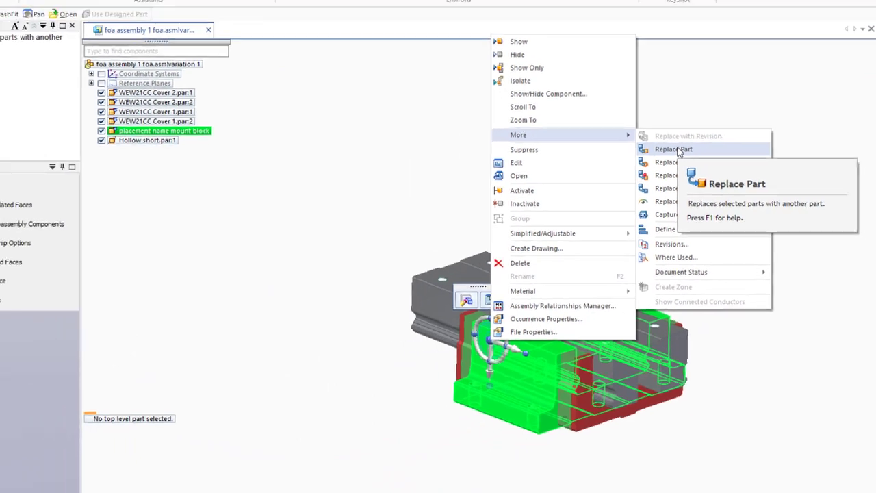
{"action": "left_click", "coordinate": [673, 149]}
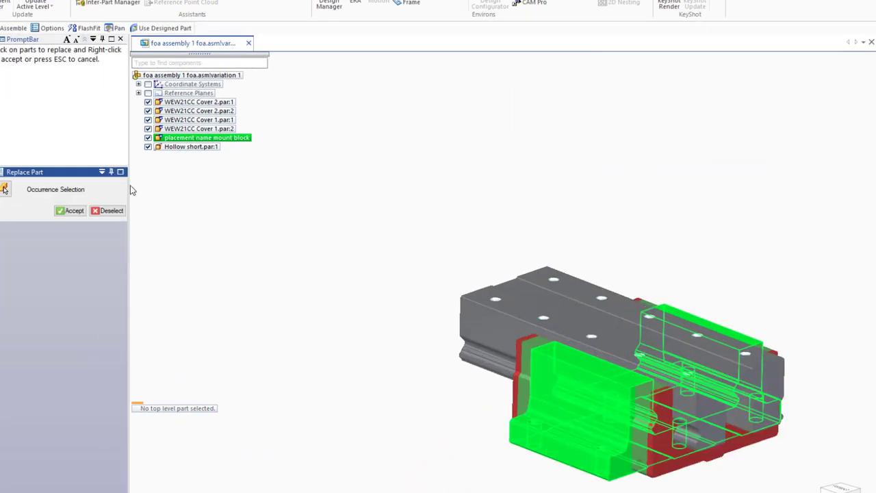
{"action": "left_click", "coordinate": [75, 211]}
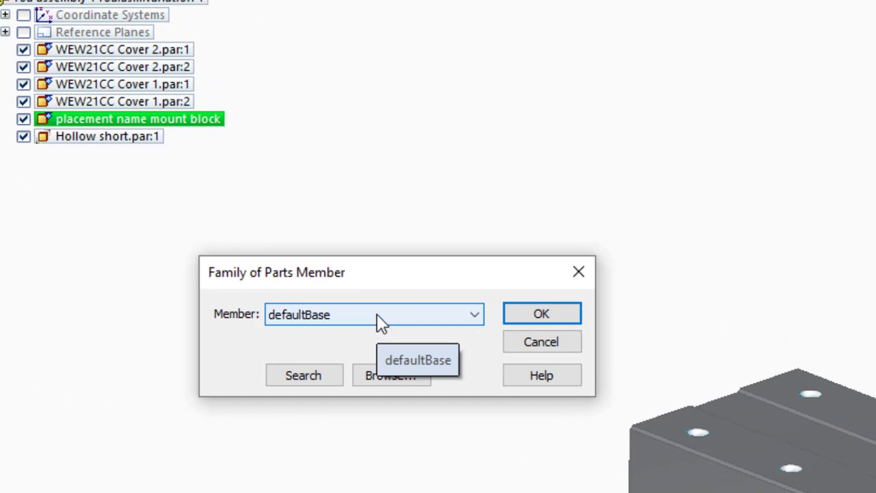
{"action": "left_click", "coordinate": [376, 315]}
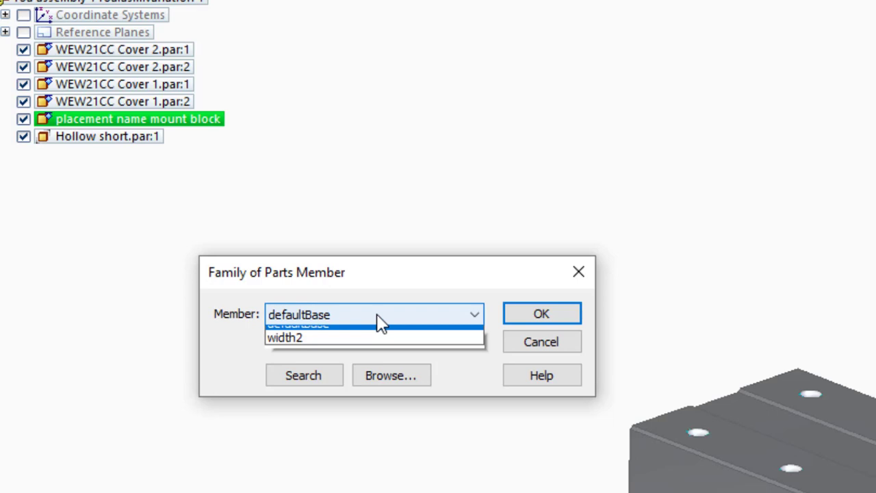
{"action": "left_click", "coordinate": [319, 347]}
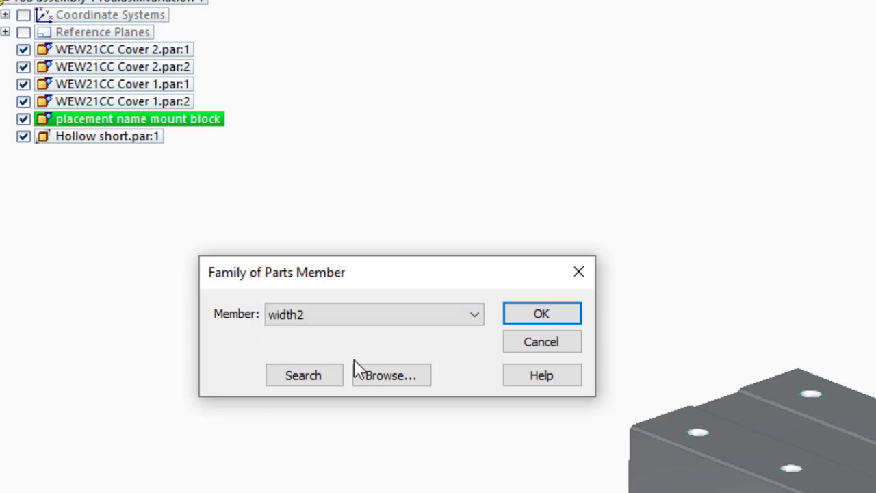
{"action": "left_click", "coordinate": [394, 380]}
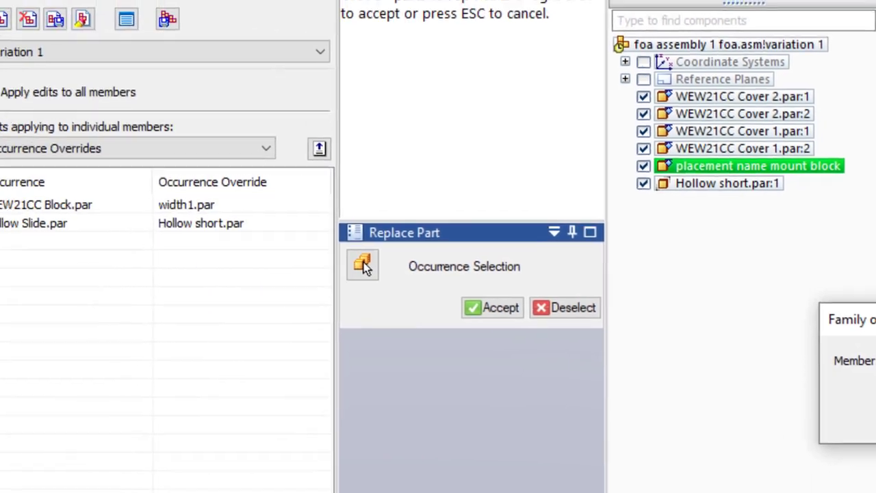
Activate variation 2 and replace its Hollow medium slide with the family of parts member hollow default.
{"action": "left_click", "coordinate": [213, 55]}
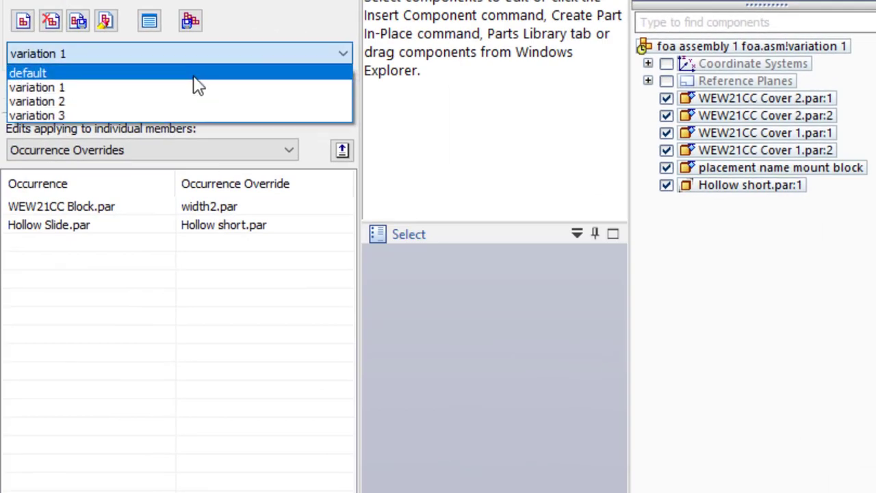
{"action": "left_click", "coordinate": [165, 103]}
{"action": "right_click", "coordinate": [665, 307]}
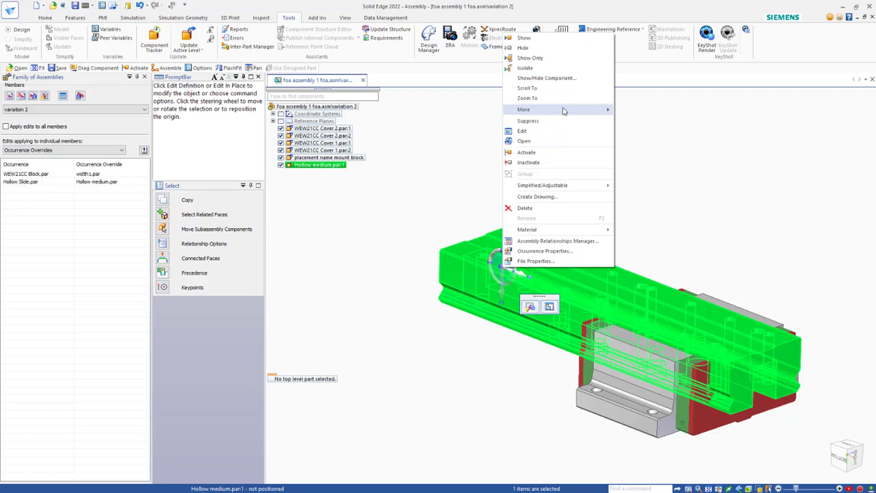
{"action": "mouse_move", "coordinate": [566, 111]}
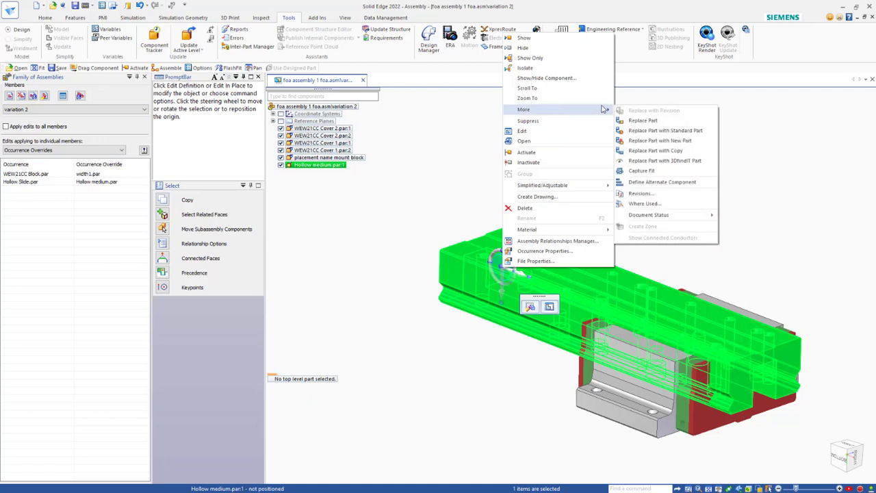
{"action": "left_click", "coordinate": [643, 120]}
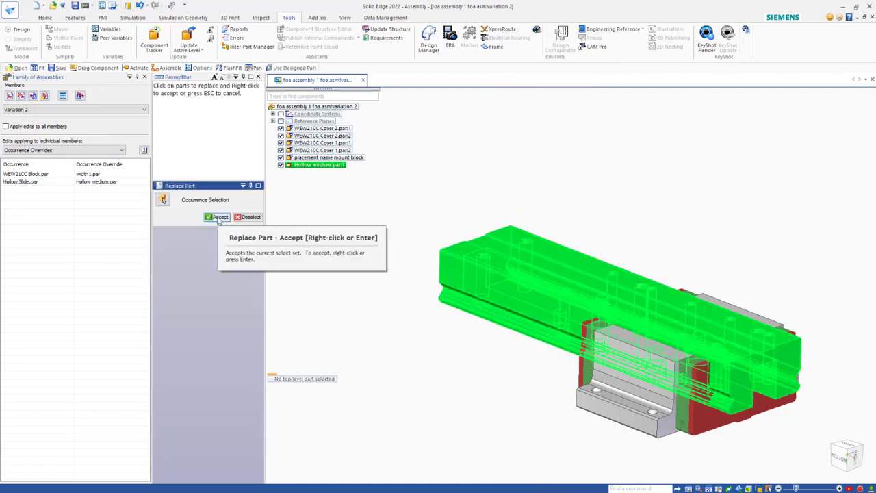
{"action": "left_click", "coordinate": [218, 217]}
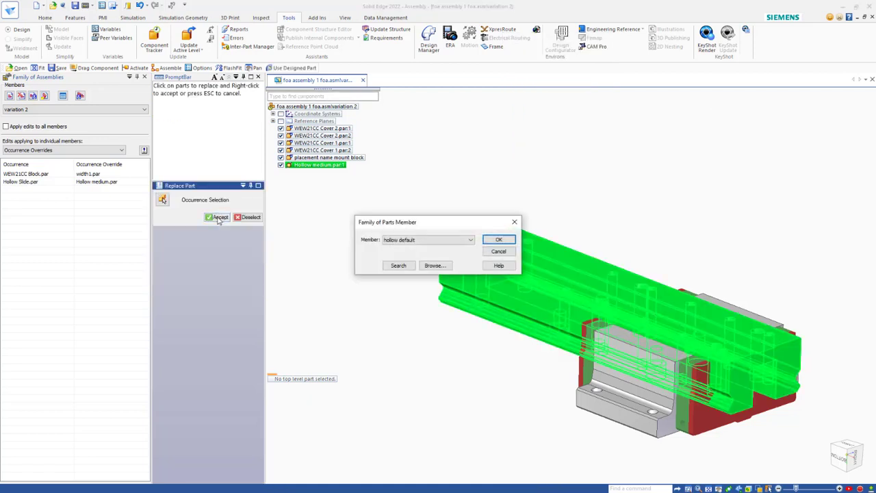
{"action": "left_click", "coordinate": [405, 240]}
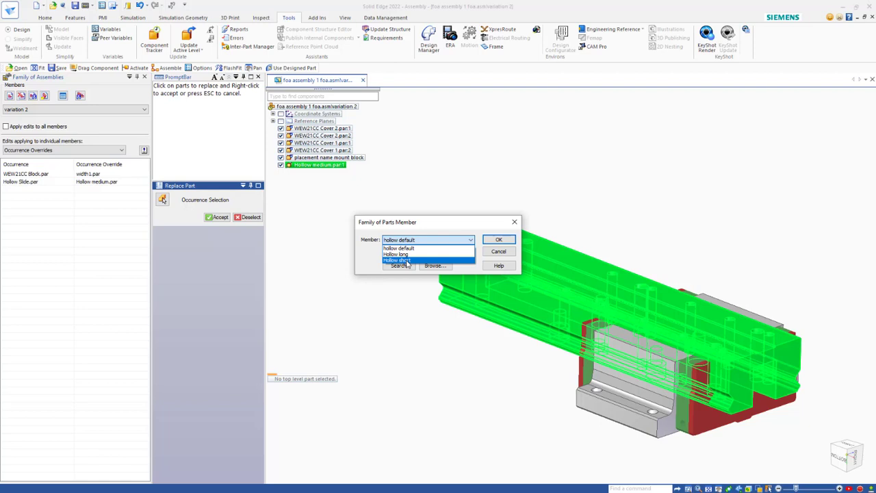
{"action": "left_click", "coordinate": [399, 248]}
{"action": "key", "text": "Return"}
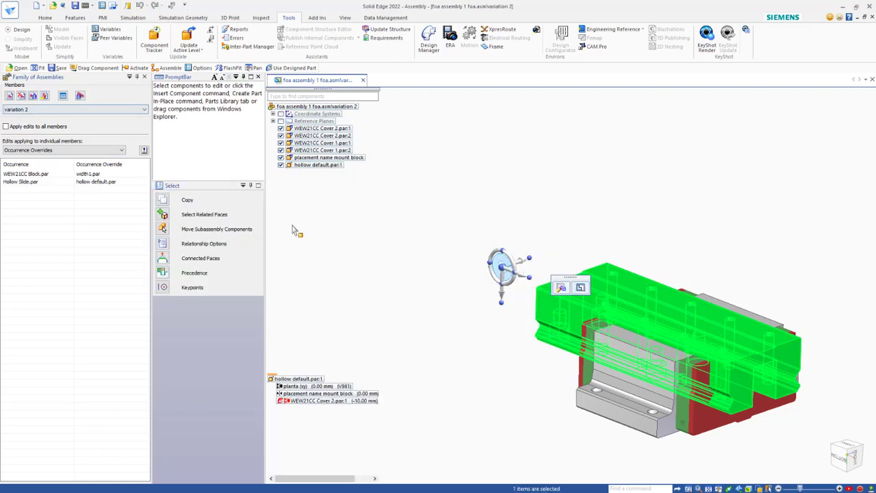
Activate default, variation 1, variation 2 and variation 3 in turn to compare their occurrence overrides.
{"action": "left_click", "coordinate": [31, 109]}
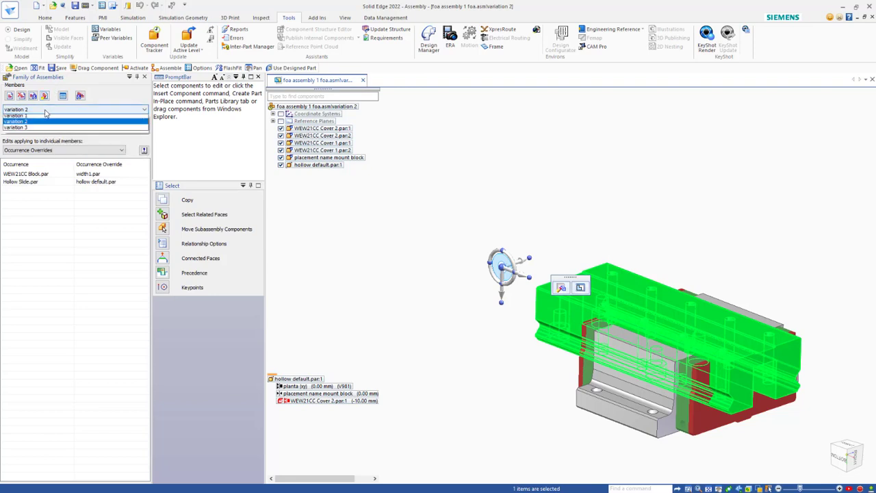
{"action": "left_click", "coordinate": [14, 118]}
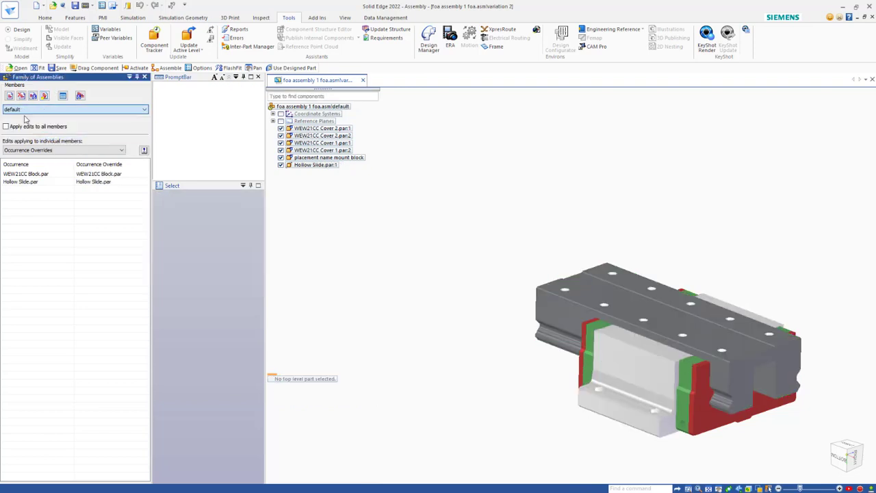
{"action": "left_click", "coordinate": [30, 109]}
{"action": "left_click", "coordinate": [24, 123]}
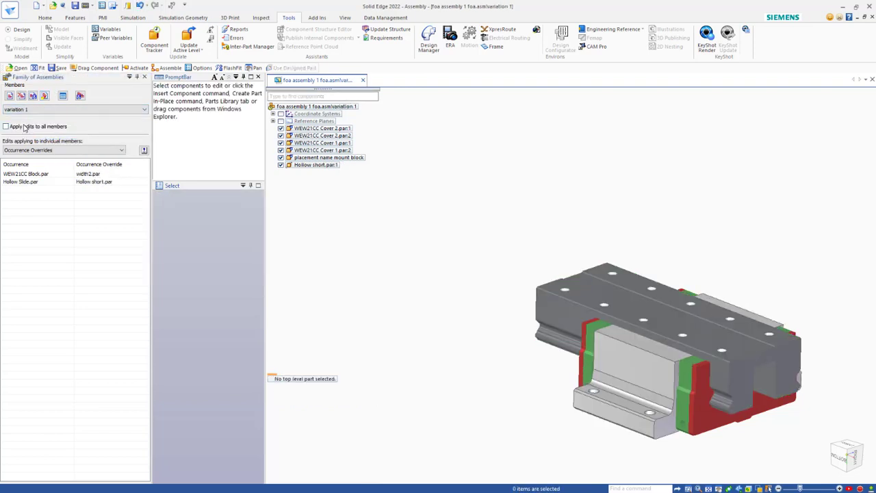
{"action": "left_click", "coordinate": [27, 109]}
{"action": "left_click", "coordinate": [25, 130]}
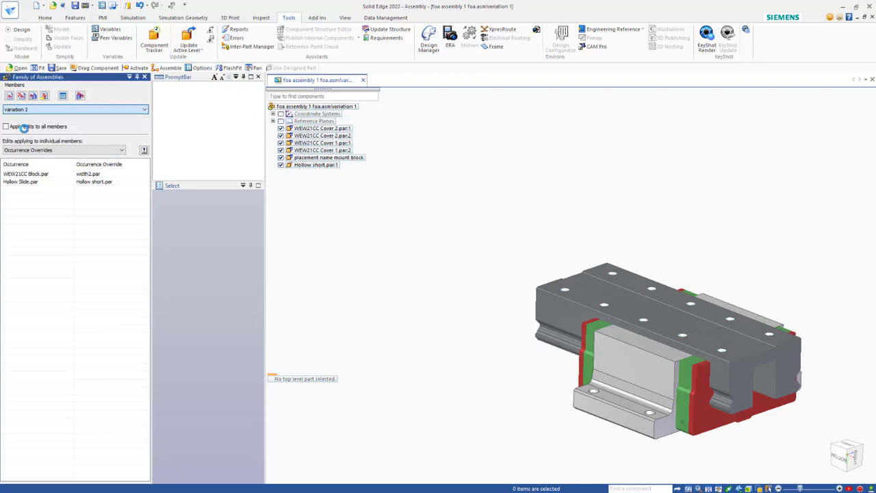
{"action": "left_click", "coordinate": [27, 109]}
{"action": "left_click", "coordinate": [24, 135]}
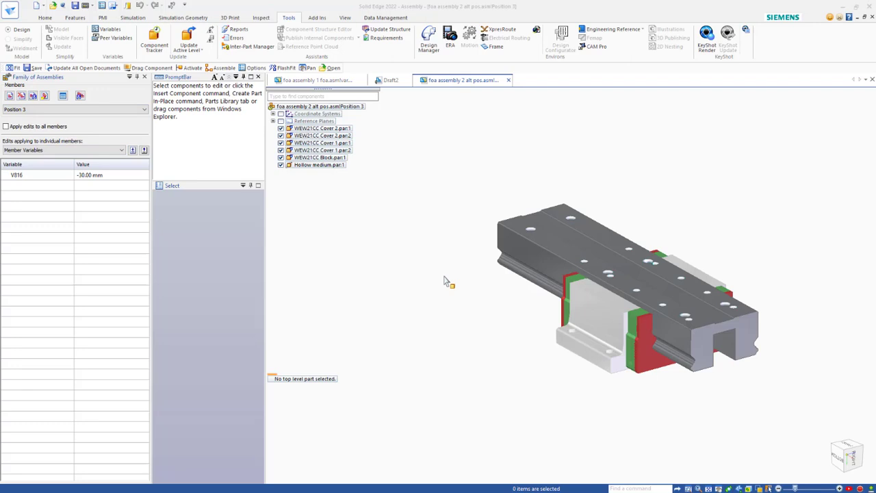
Create a drawing of the active foa assembly 2 alt pos model with the ansi metric draft.dft template and the Drawing View Creation Wizard.
{"action": "scroll", "coordinate": [443, 280], "scroll_direction": "down", "scroll_amount": 1}
{"action": "left_click", "coordinate": [42, 7]}
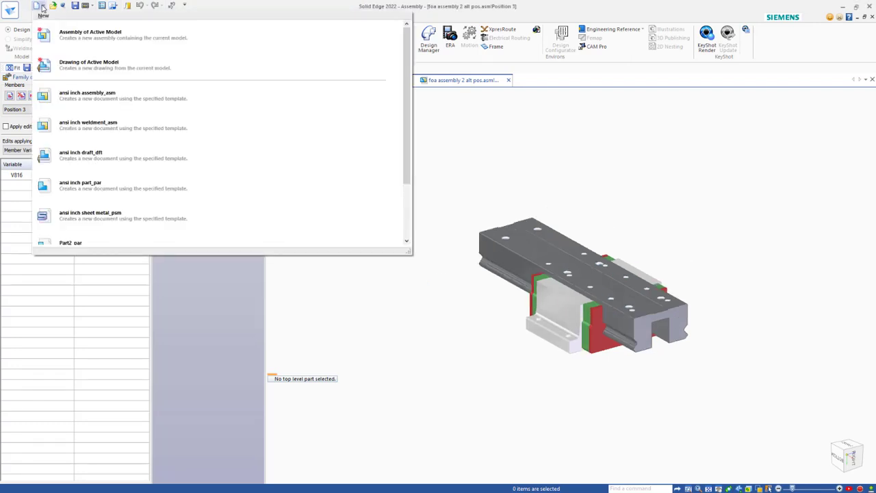
{"action": "left_click", "coordinate": [75, 64]}
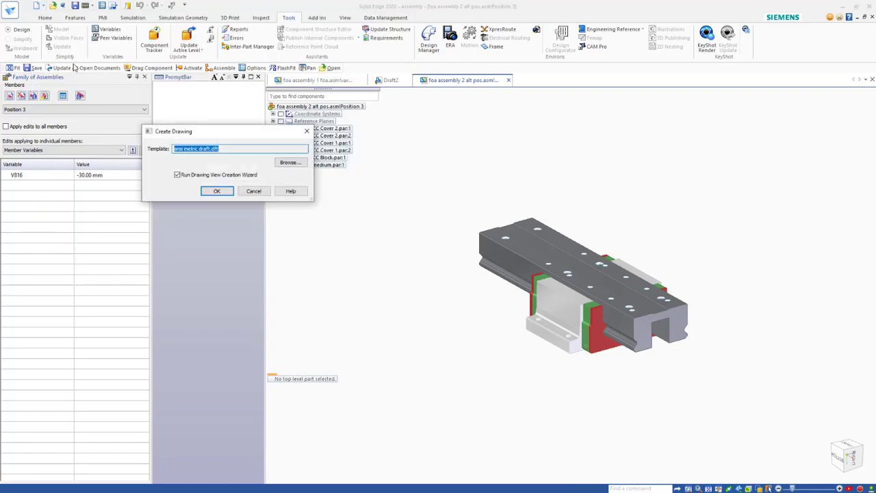
{"action": "left_click", "coordinate": [217, 191]}
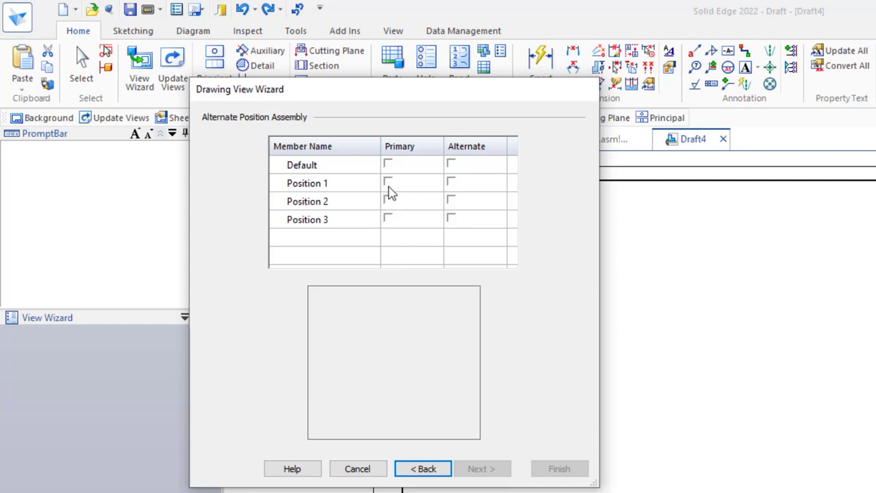
Set Position 1 as the primary and Position 3 as the alternate member of the drawing view, and continue to view placement.
{"action": "left_click", "coordinate": [387, 183]}
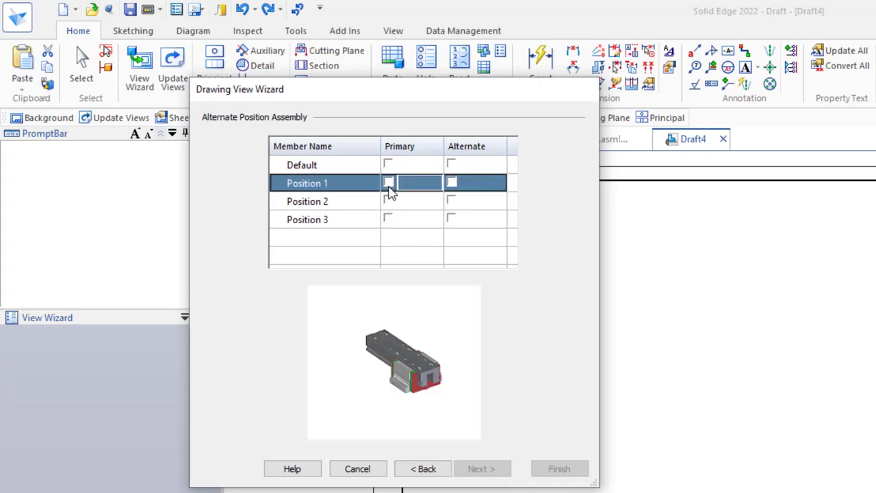
{"action": "left_click", "coordinate": [387, 182]}
{"action": "left_click", "coordinate": [451, 218]}
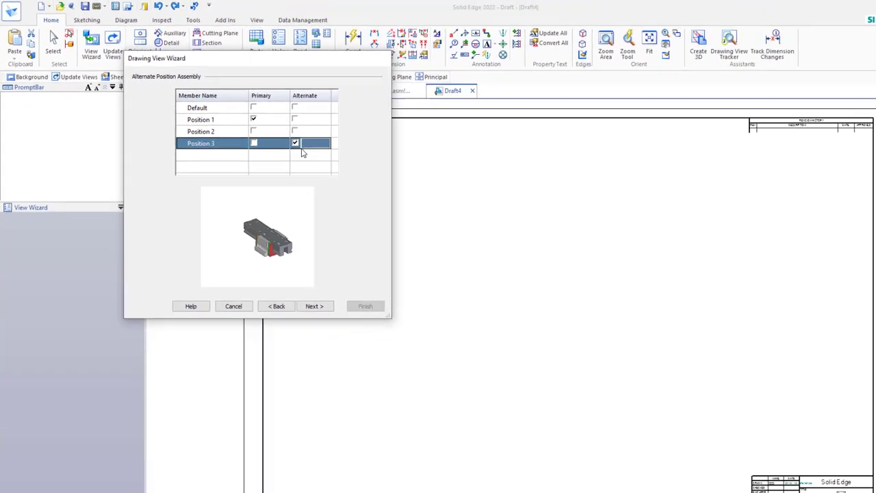
{"action": "left_click", "coordinate": [465, 453]}
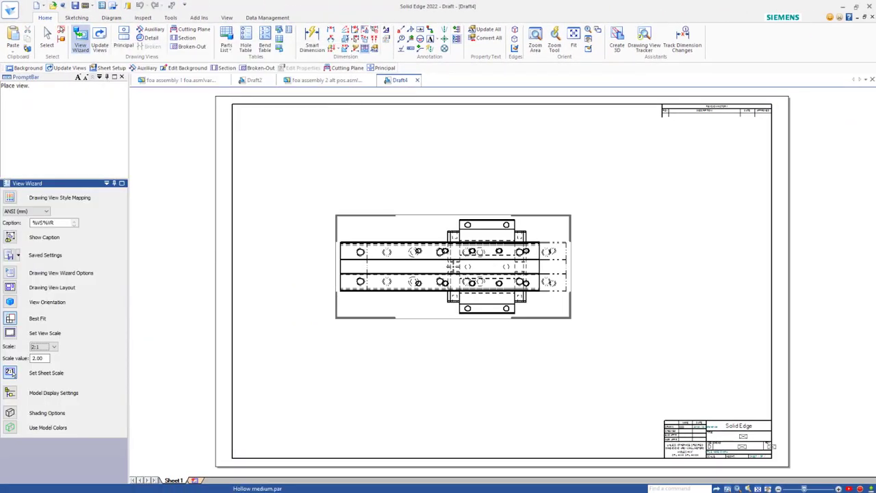
Try the unplaced drawing view at scales of 5:1 and 10:1, and return it to 2:1.
{"action": "scroll", "coordinate": [451, 271], "scroll_direction": "up", "scroll_amount": 1}
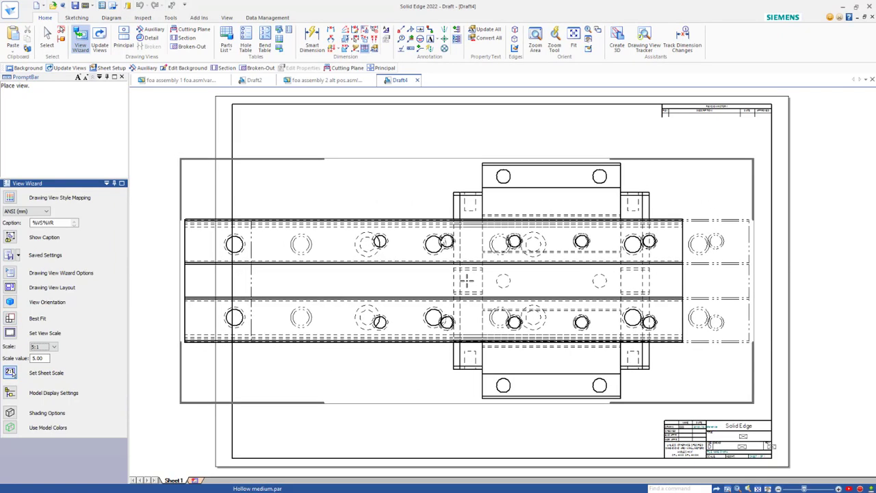
{"action": "scroll", "coordinate": [466, 279], "scroll_direction": "up", "scroll_amount": 1}
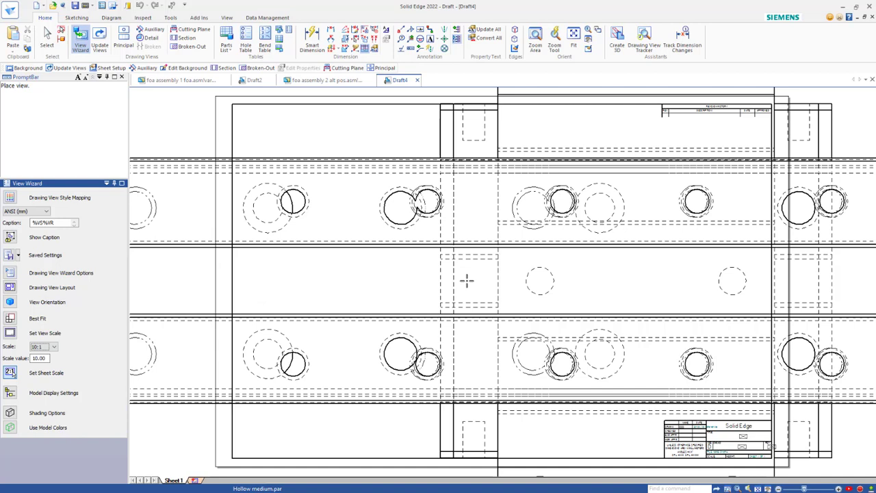
{"action": "scroll", "coordinate": [466, 280], "scroll_direction": "down", "scroll_amount": 2}
{"action": "scroll", "coordinate": [466, 279], "scroll_direction": "up", "scroll_amount": 2}
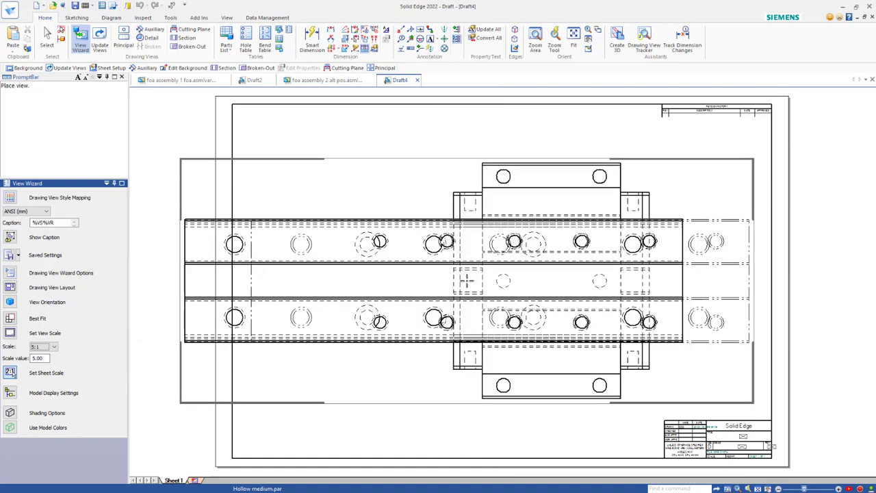
{"action": "scroll", "coordinate": [466, 279], "scroll_direction": "down", "scroll_amount": 2}
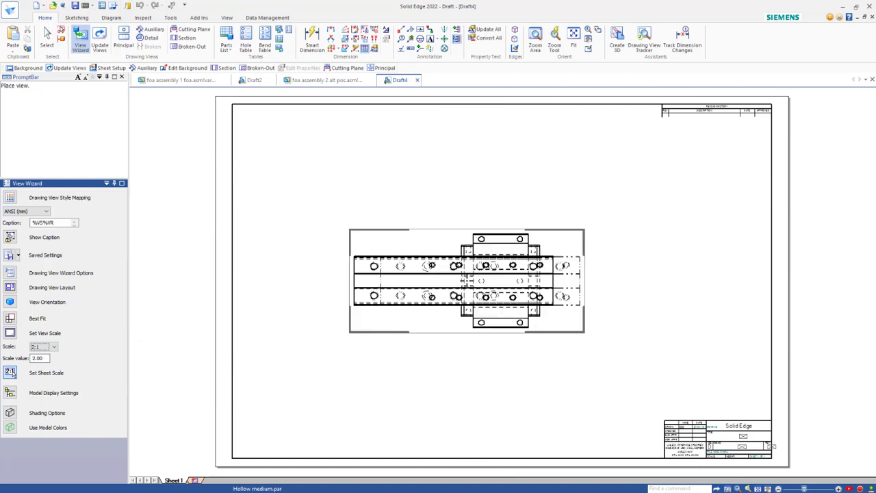